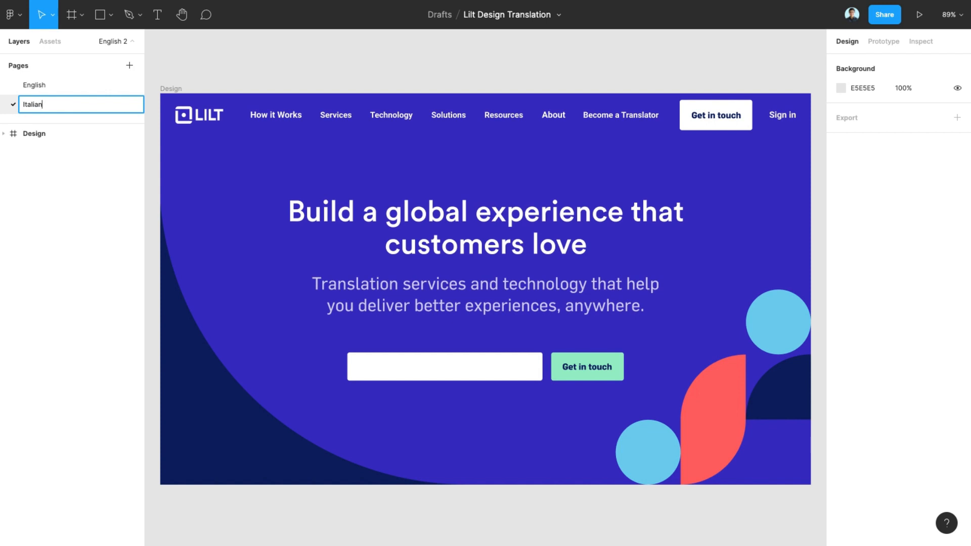
Confirm the Italian page name and rename its frame to Italian_Design
key(Return)
double_click(23, 133)
click(23, 134)
text(Italian)
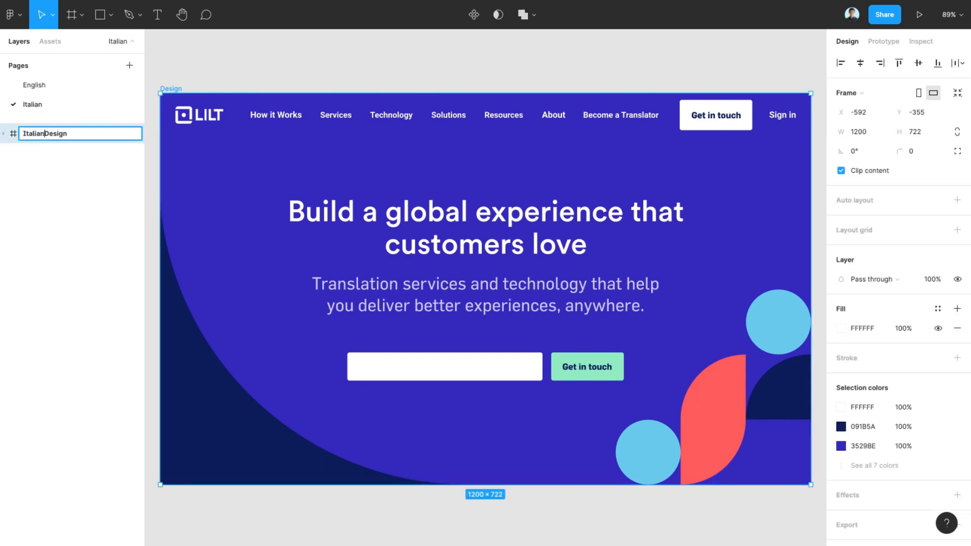
text(_)
click(228, 76)
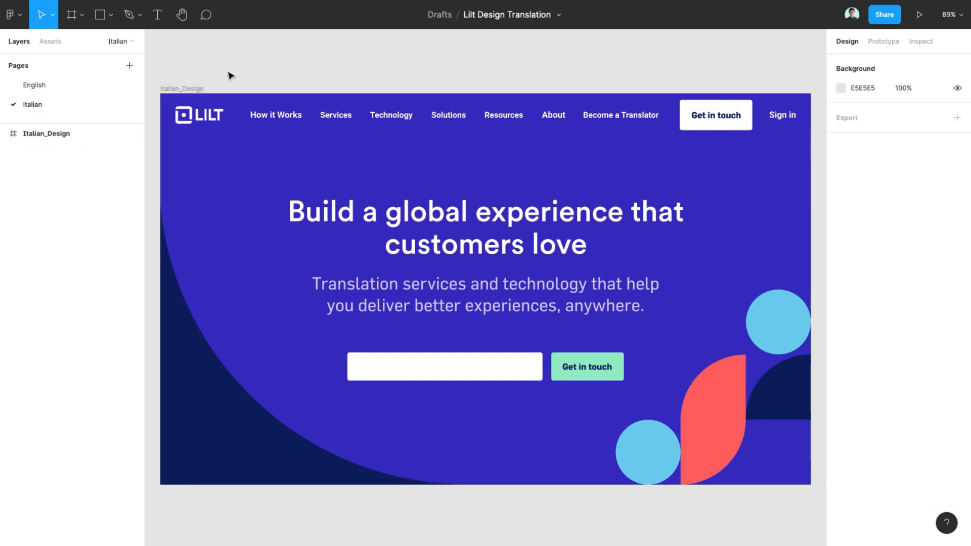
Launch the Lilt Figma Connector plugin on the Italian page
scroll(228, 75, up, 1)
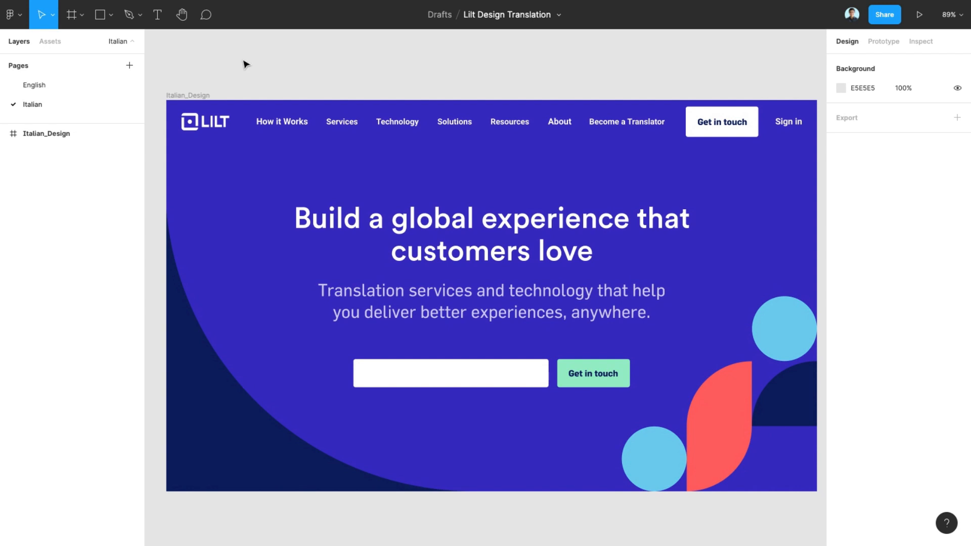
right_click(243, 62)
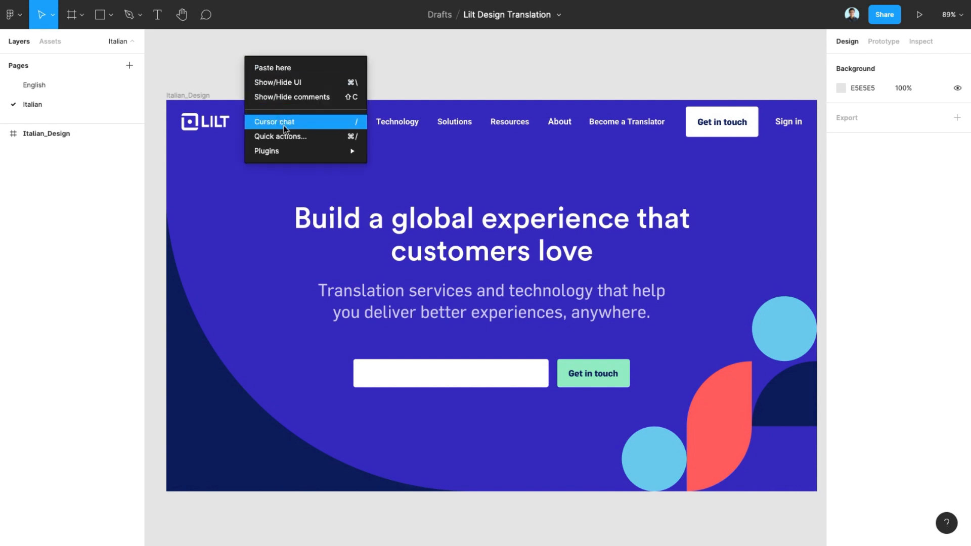
mouse_move(291, 152)
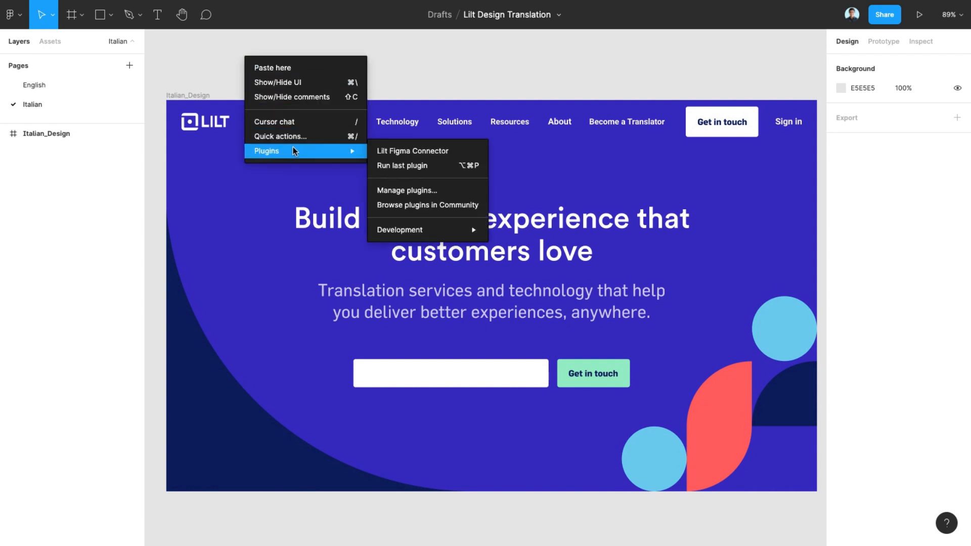
click(421, 152)
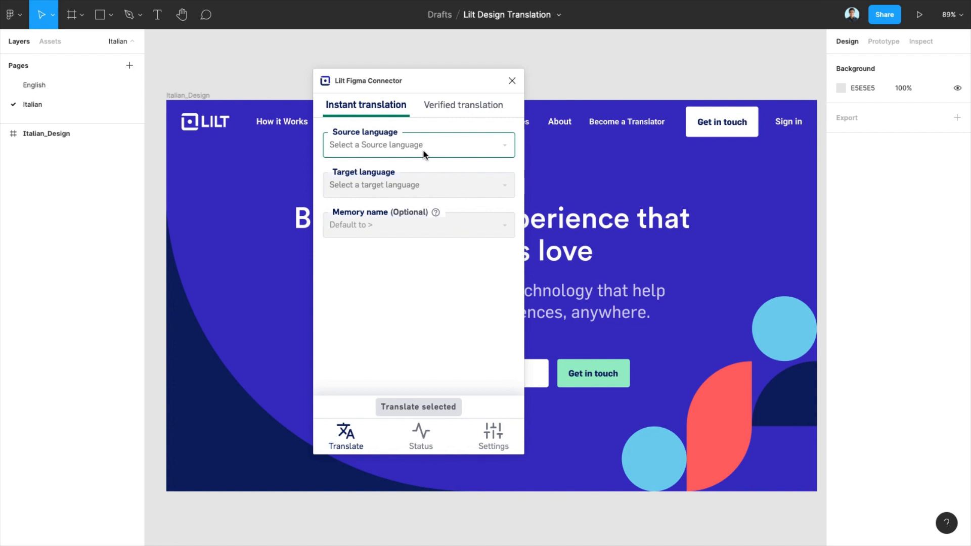
Set instant translation from English [en] to Italian [it] and translate the selected frame
click(423, 152)
text(Engl)
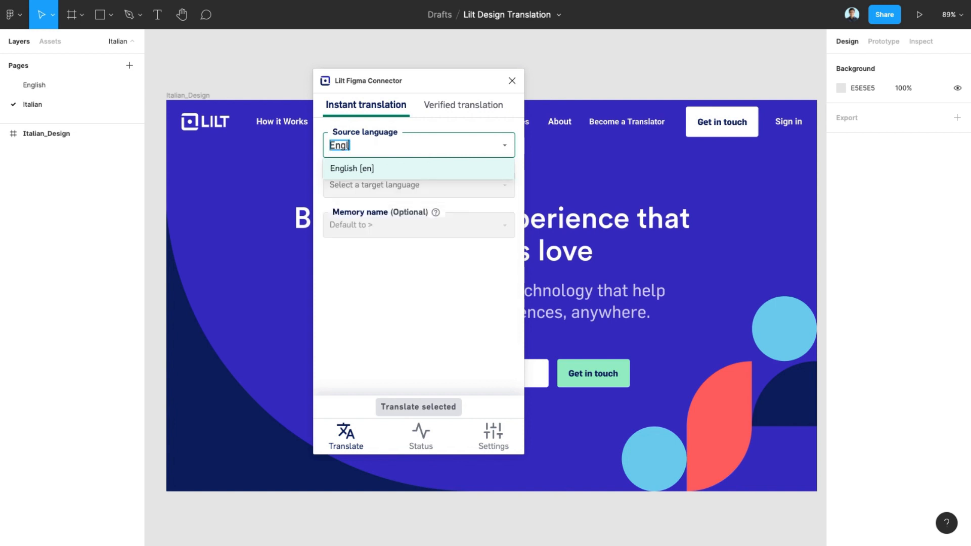
click(355, 172)
click(331, 186)
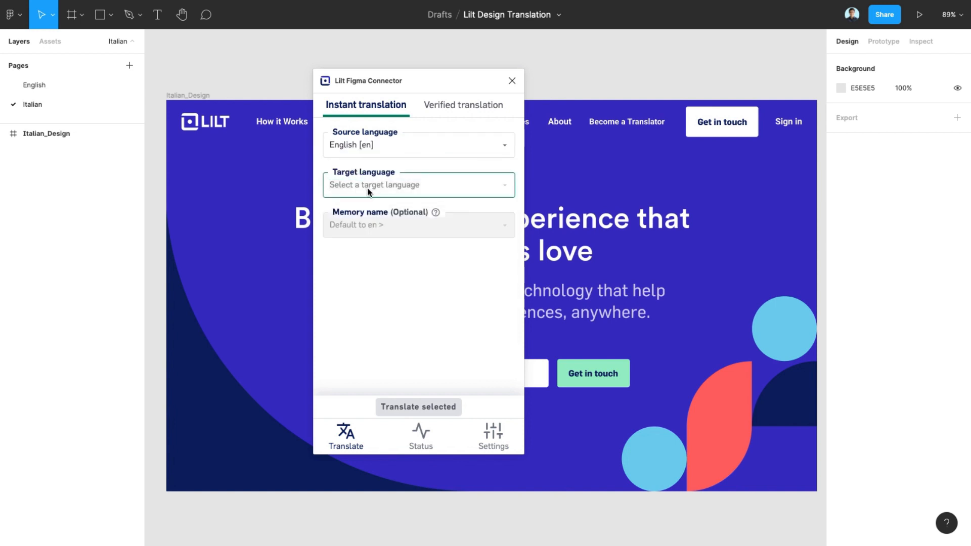
text(Italian)
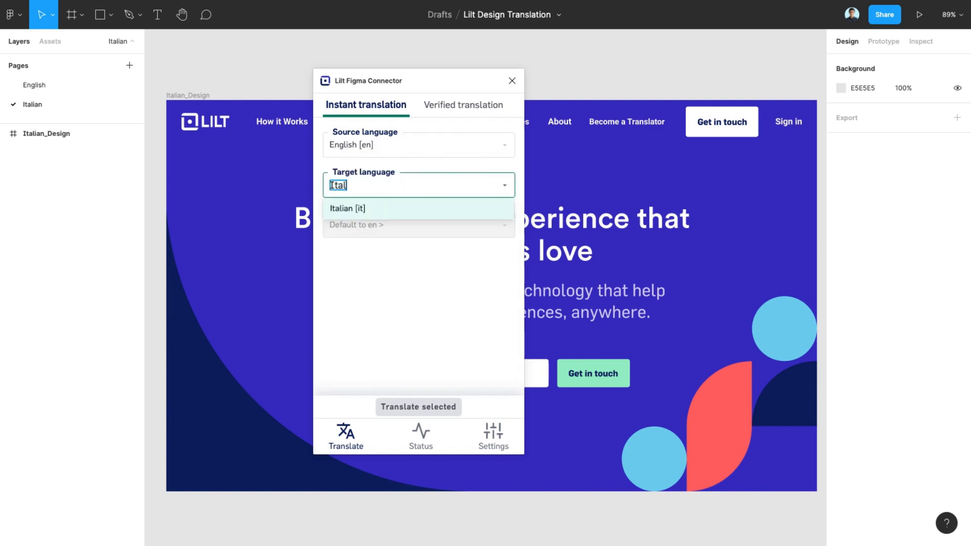
click(360, 210)
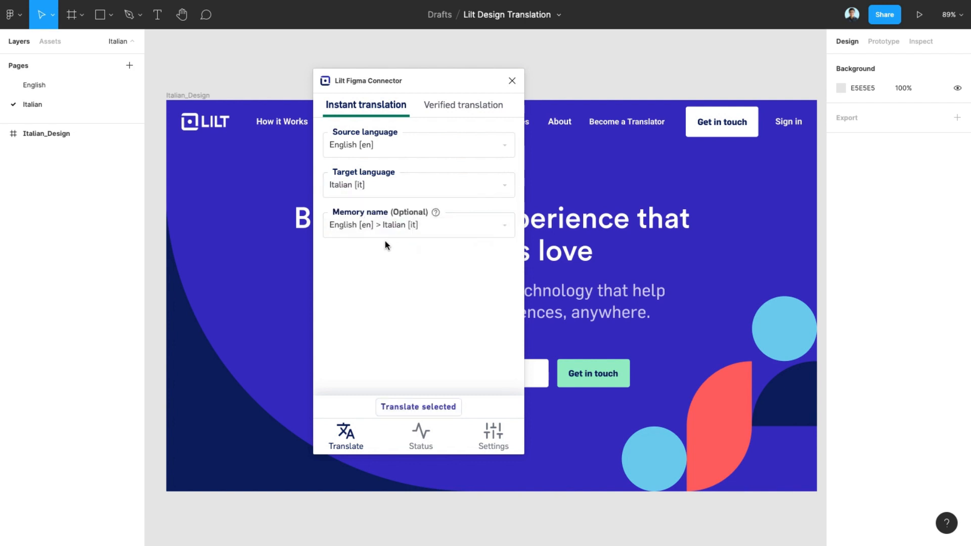
click(425, 407)
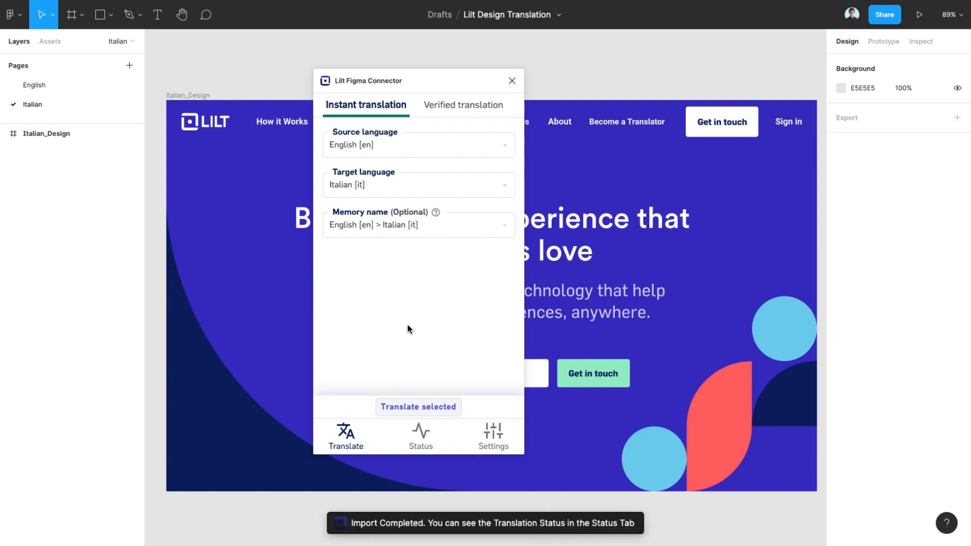
Refresh the translation status list, import the completed Italian translation, and close the plugin
click(426, 444)
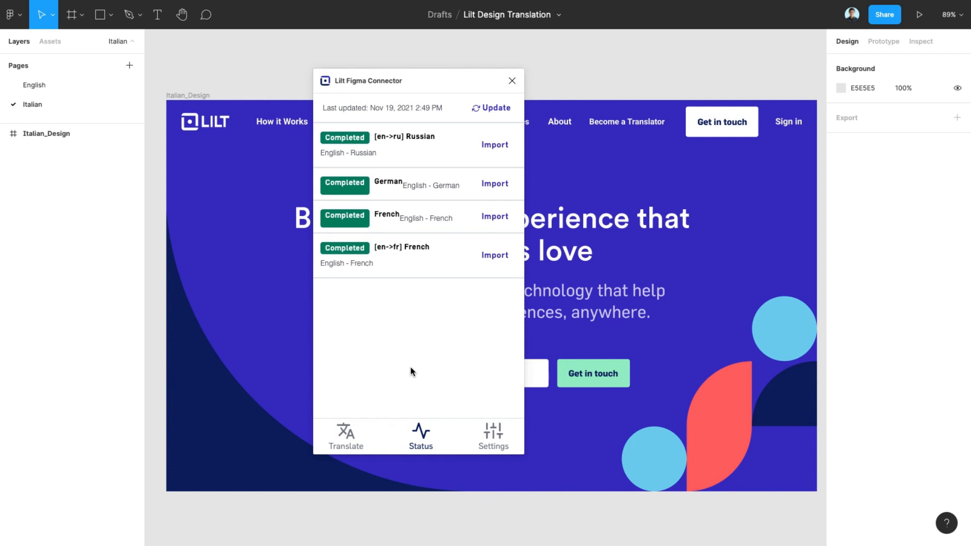
click(497, 108)
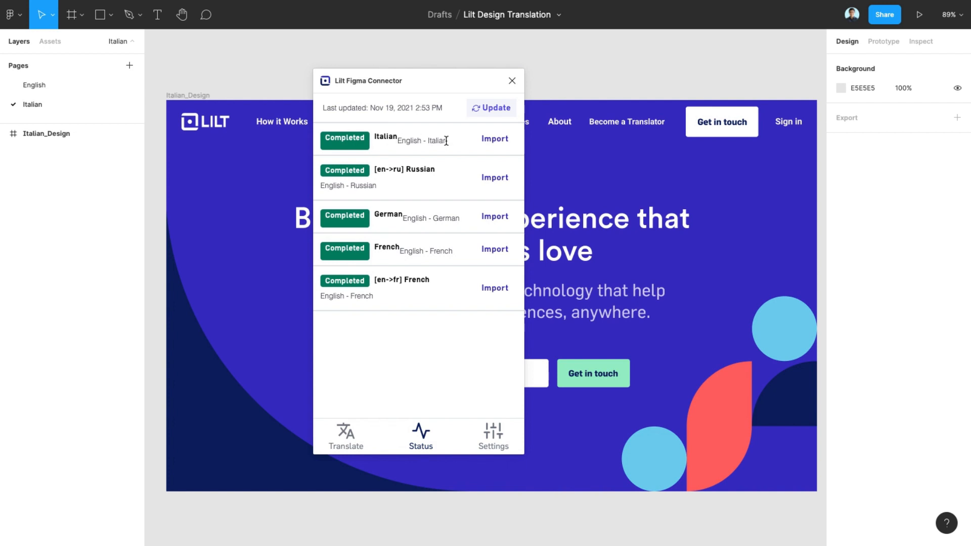
click(495, 145)
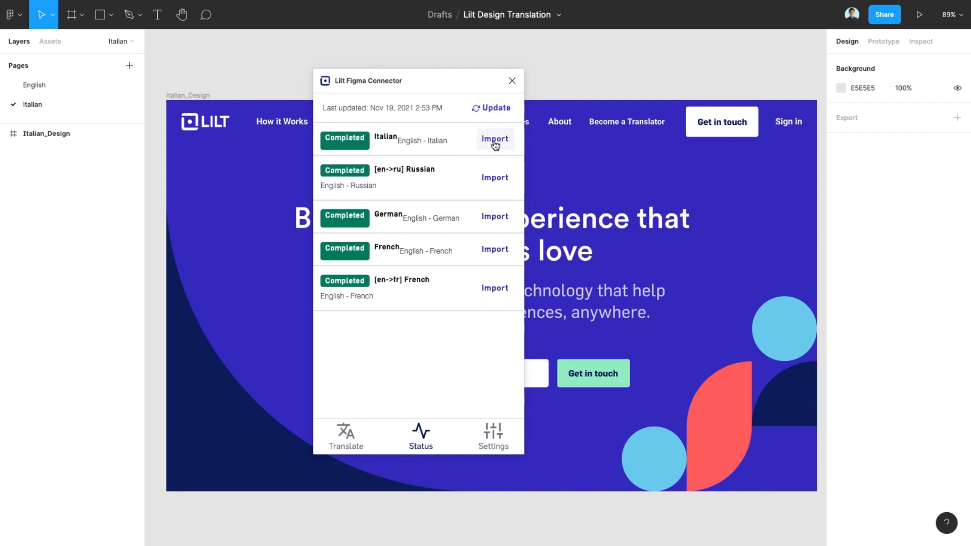
click(512, 82)
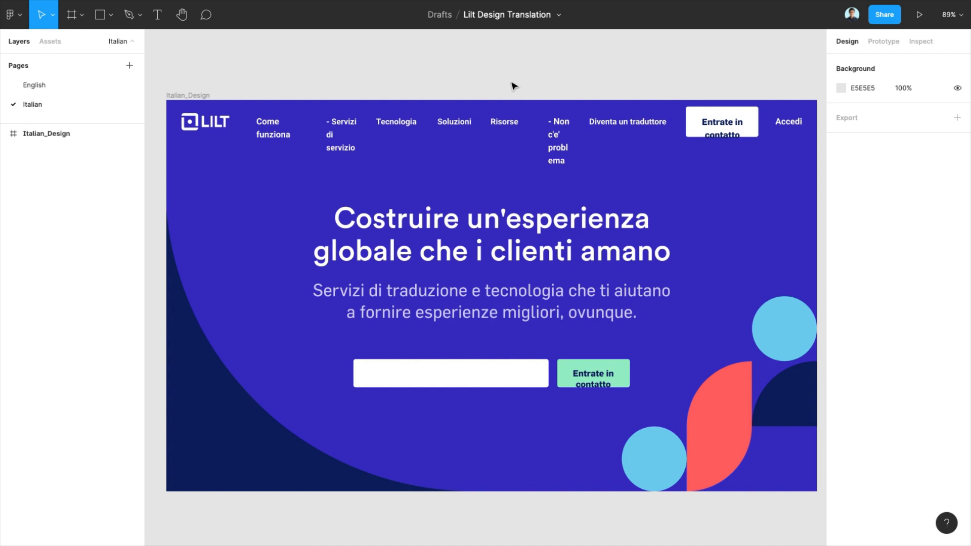
Duplicate the English page and rename the copy Spanish
click(45, 87)
right_click(44, 85)
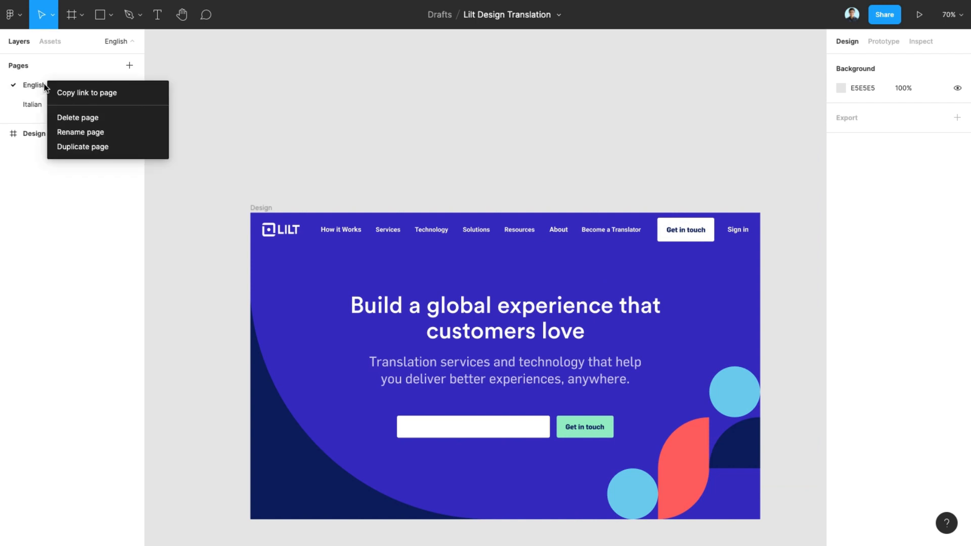
click(78, 143)
double_click(44, 104)
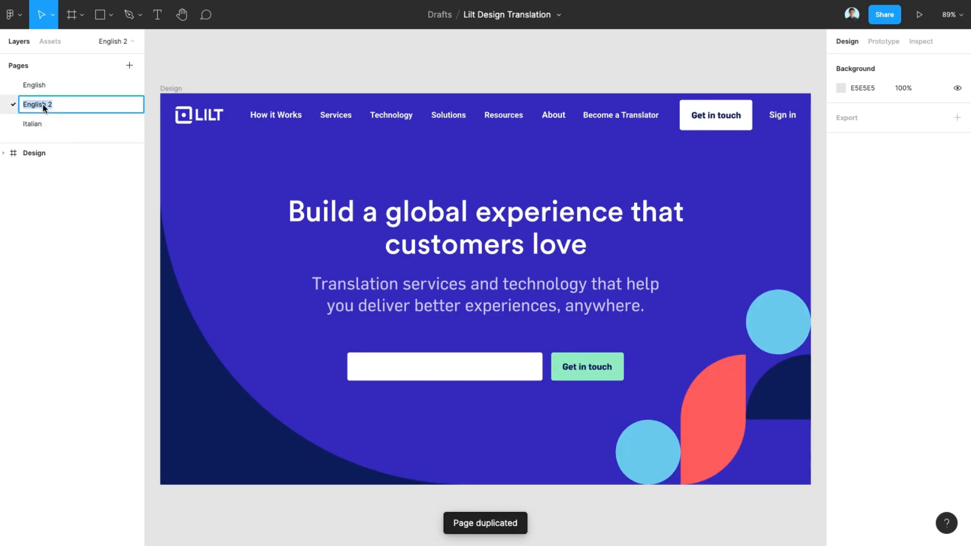
text(Spanish)
Rename the frame on the Spanish page to Spanish_Design
click(32, 149)
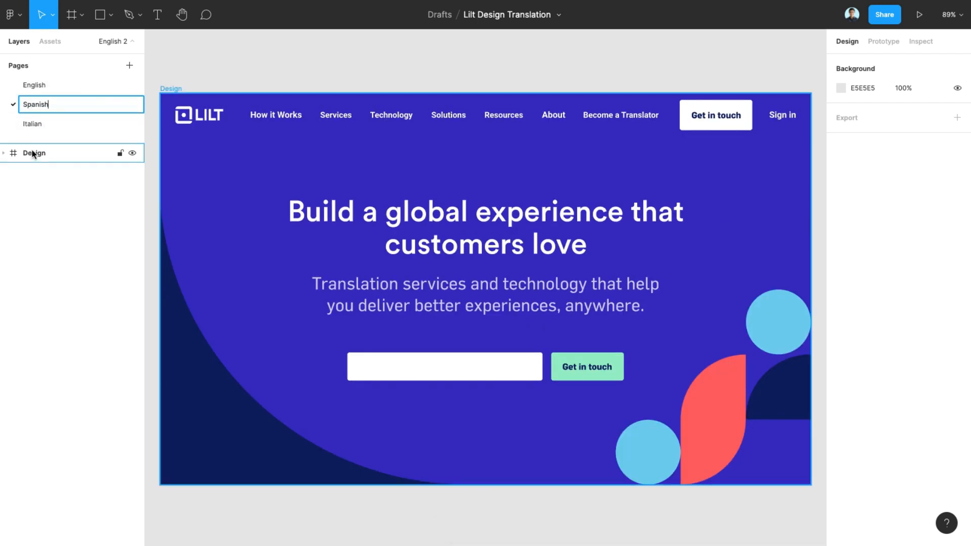
double_click(27, 152)
text(Spanish_)
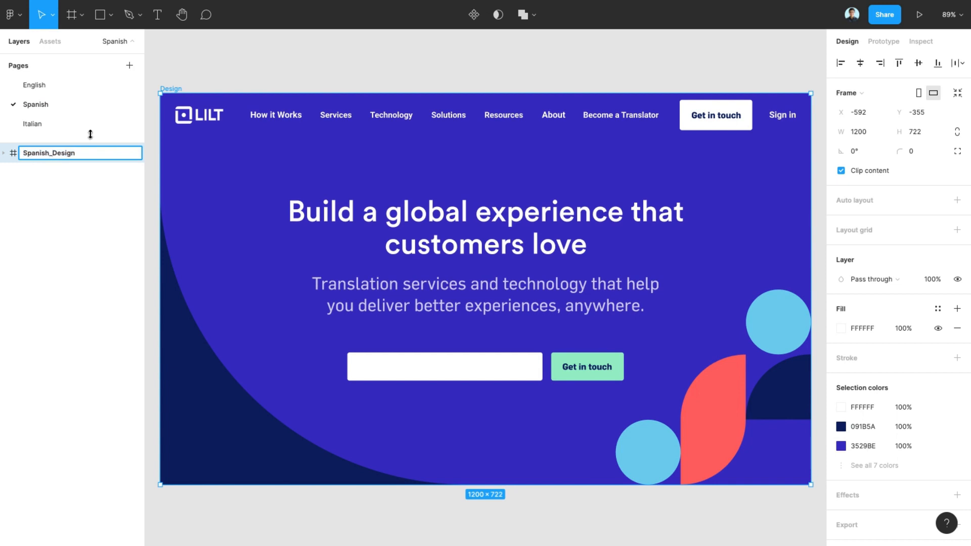
click(256, 75)
Launch the Lilt Figma Connector and switch to Verified translation
right_click(264, 58)
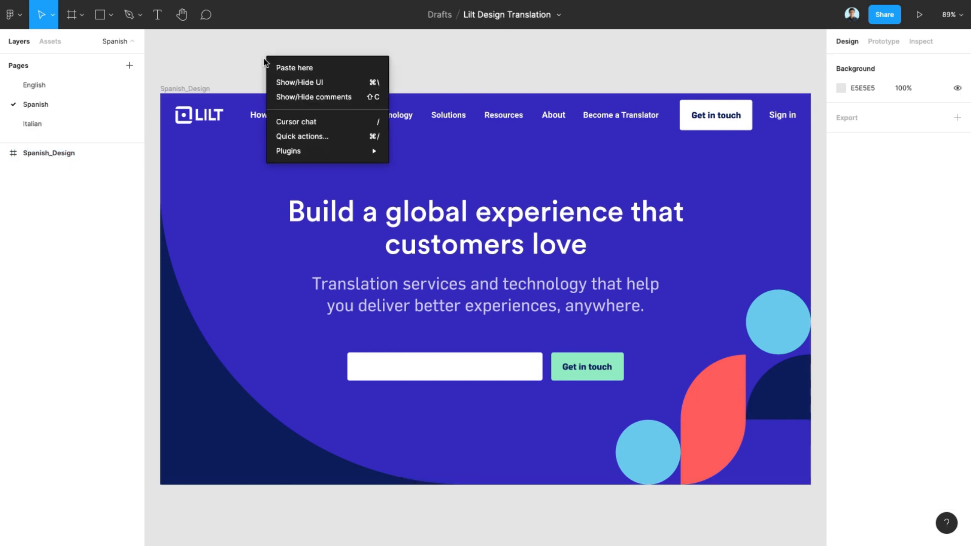
mouse_move(316, 151)
click(426, 151)
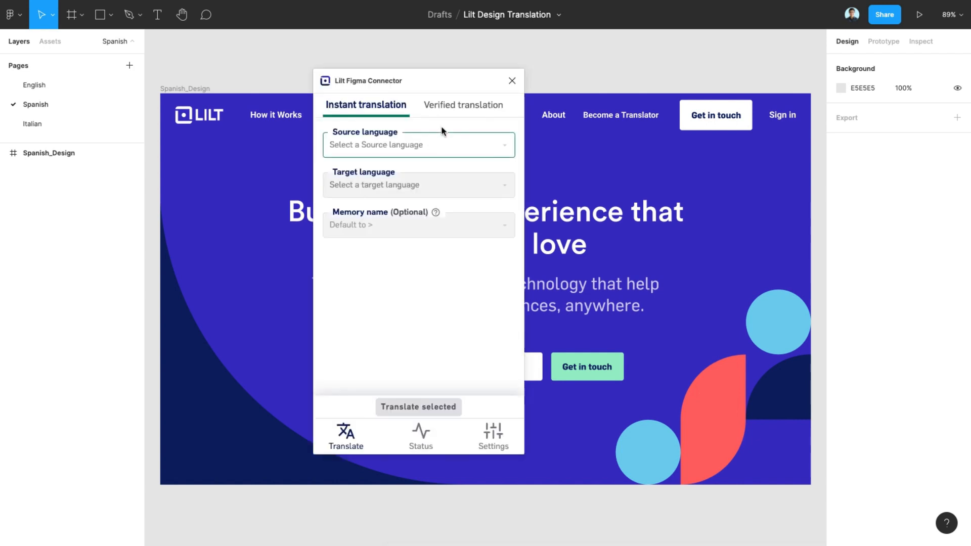
click(457, 106)
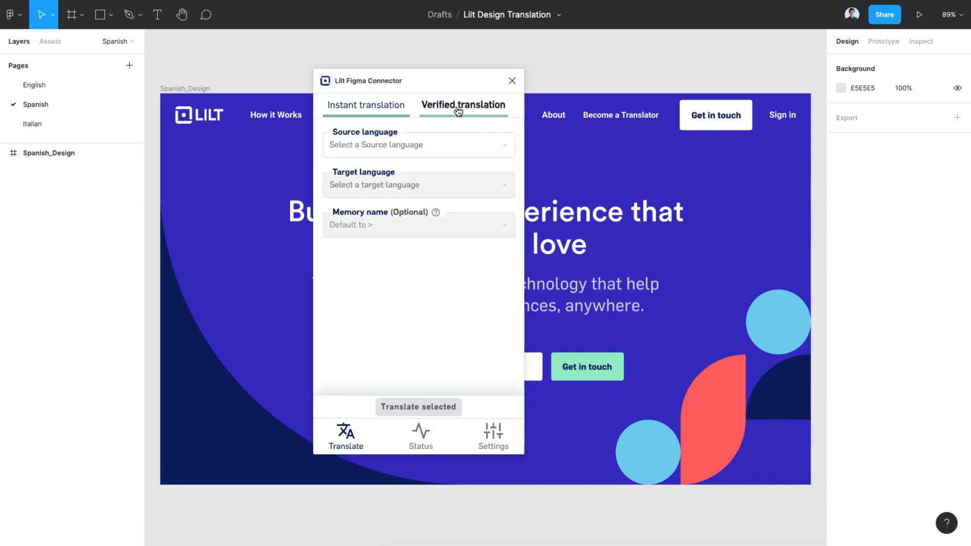
Set verified translation from English [en] to Spanish [es] and submit the selected frame
click(441, 151)
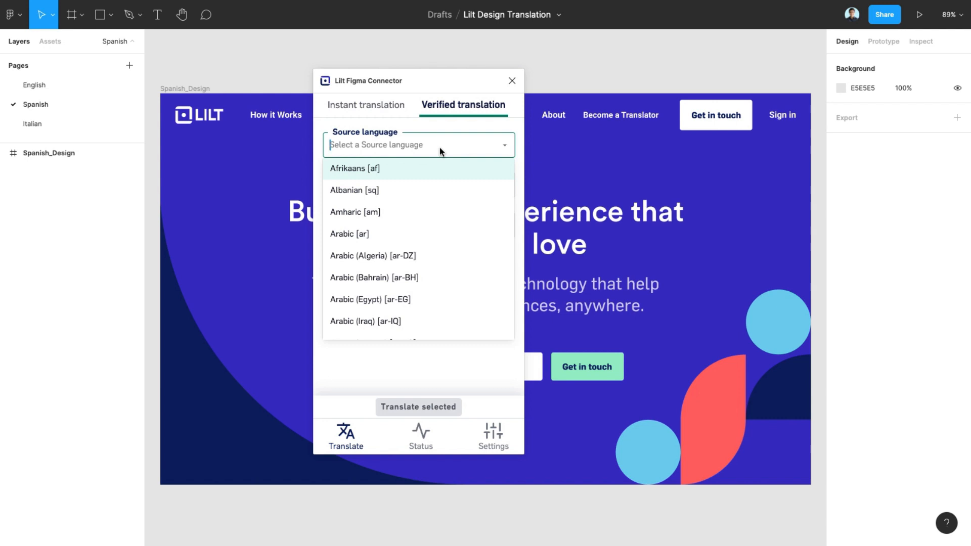
text(Engli)
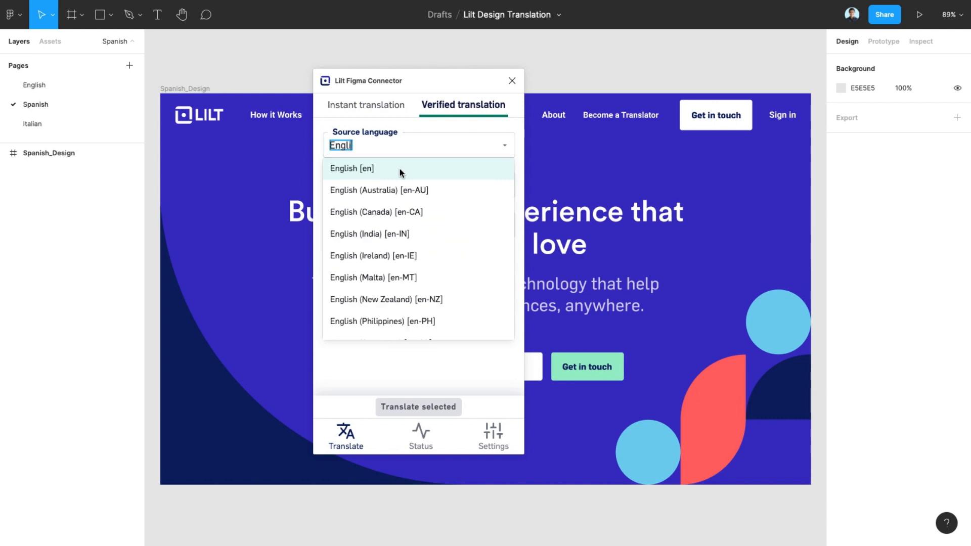
click(400, 168)
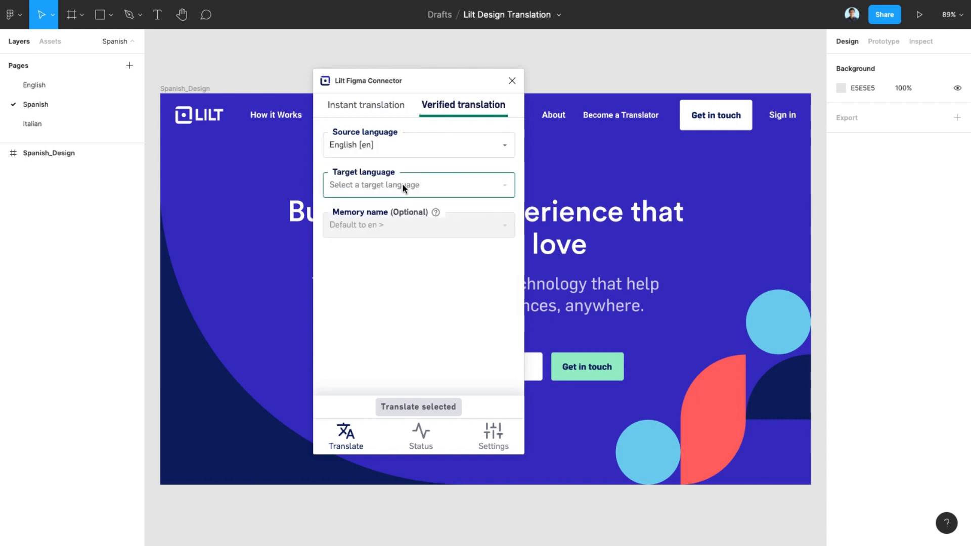
click(403, 186)
text(Span)
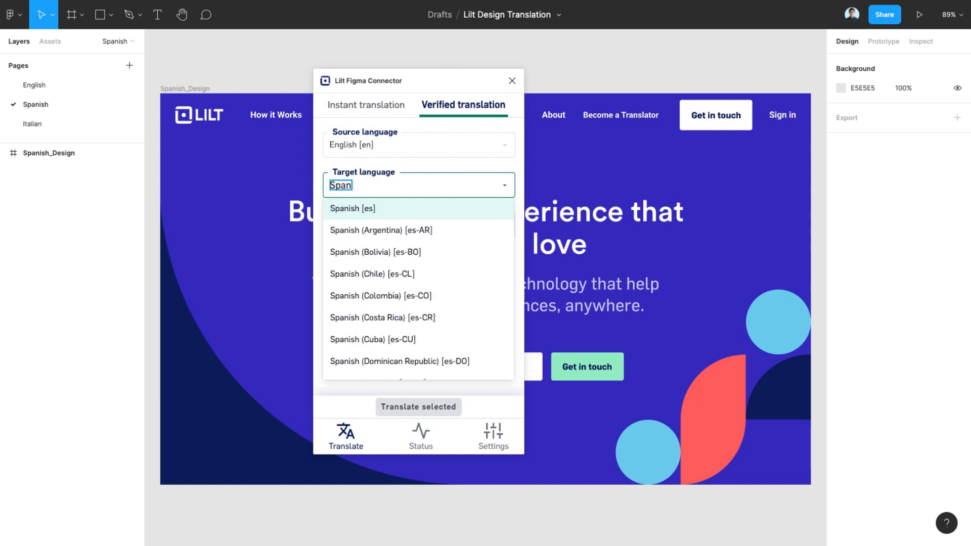
click(376, 206)
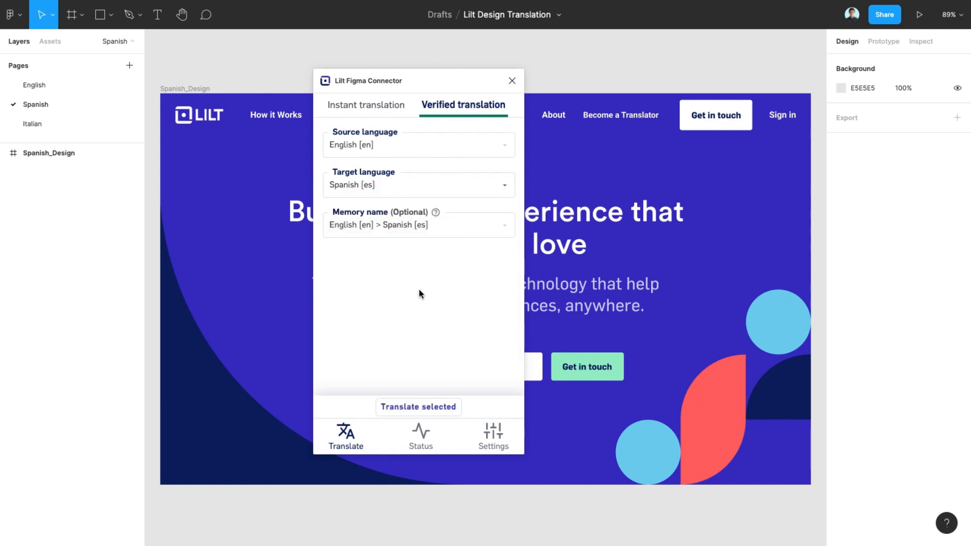
click(419, 407)
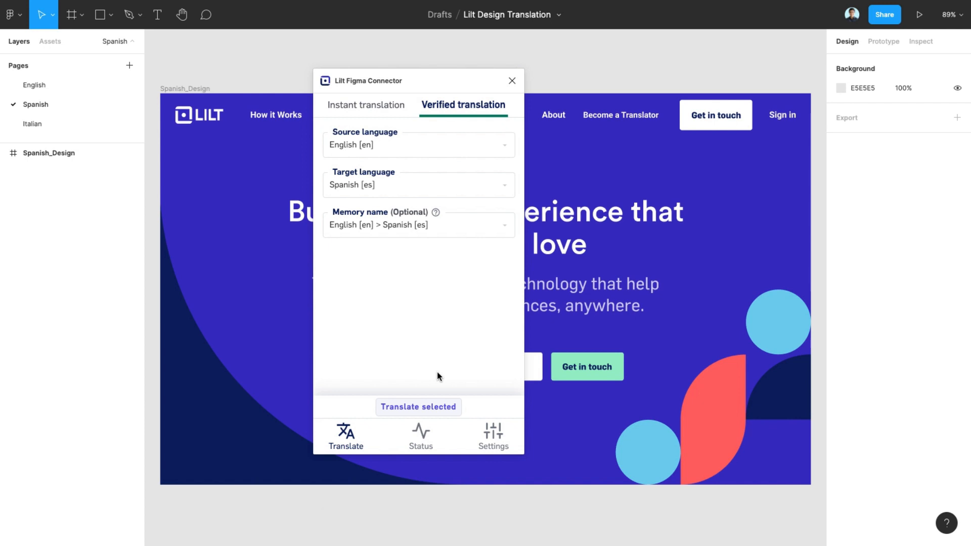
Refresh the translation status list and open the in-progress English-Spanish job
click(426, 440)
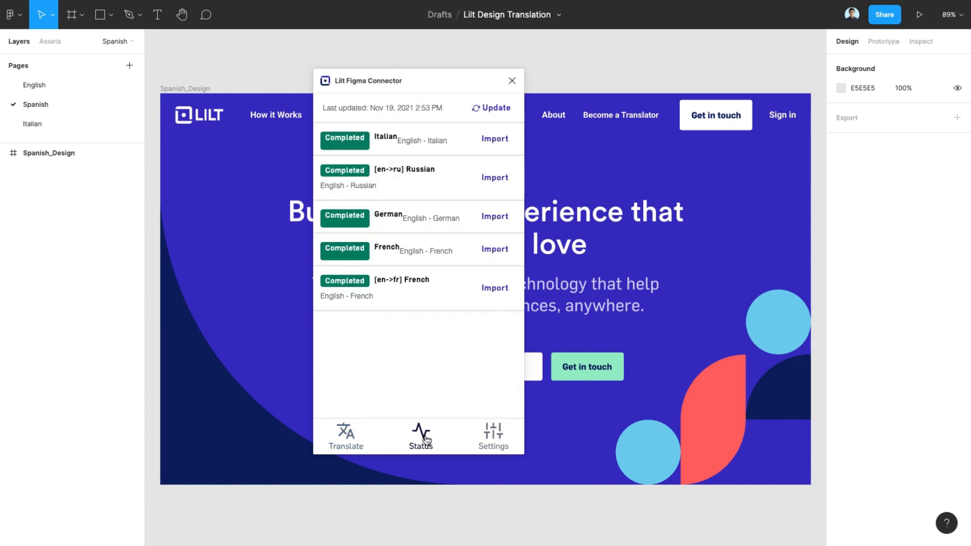
click(500, 110)
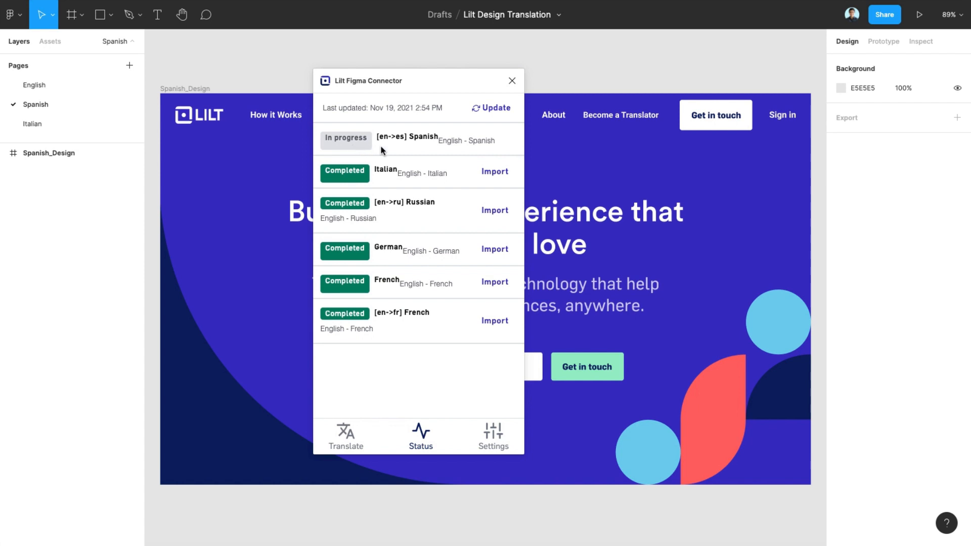
click(392, 139)
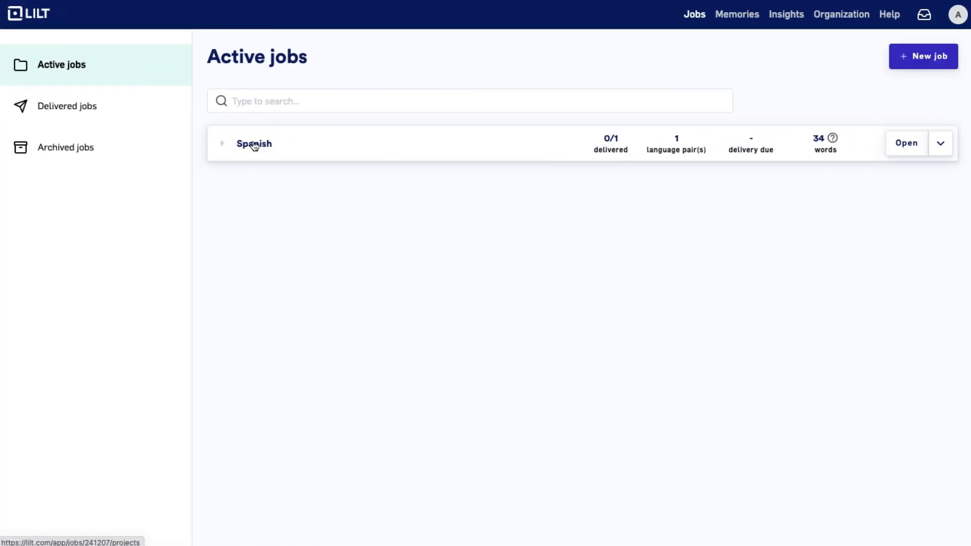
Open the Spanish job's [en->es] Spanish project and start translating Spanish.json in the editor
click(254, 144)
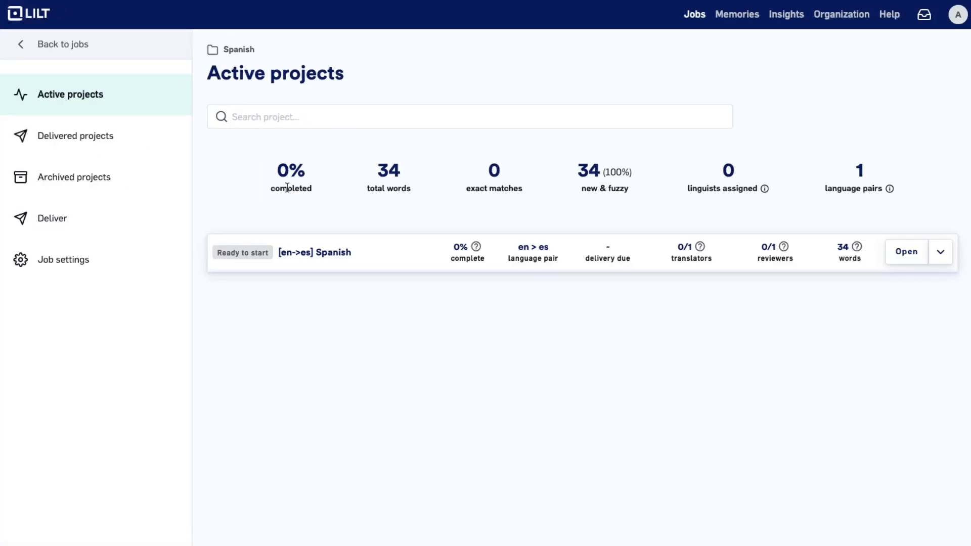
click(339, 252)
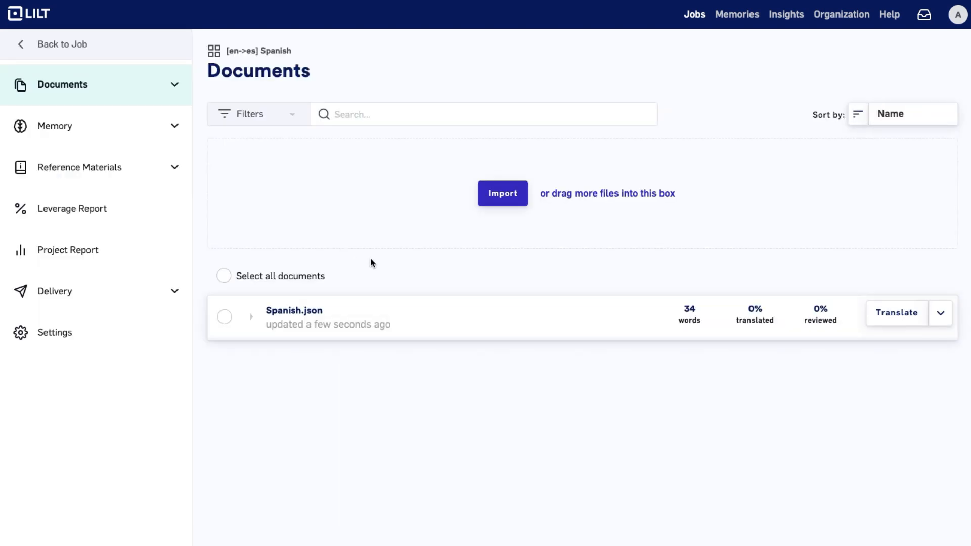
click(891, 314)
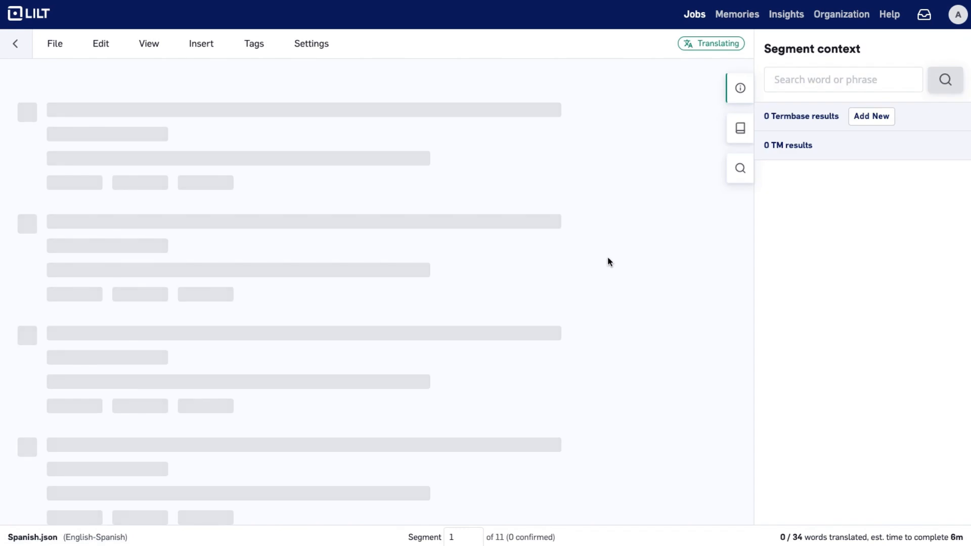
key(Return)
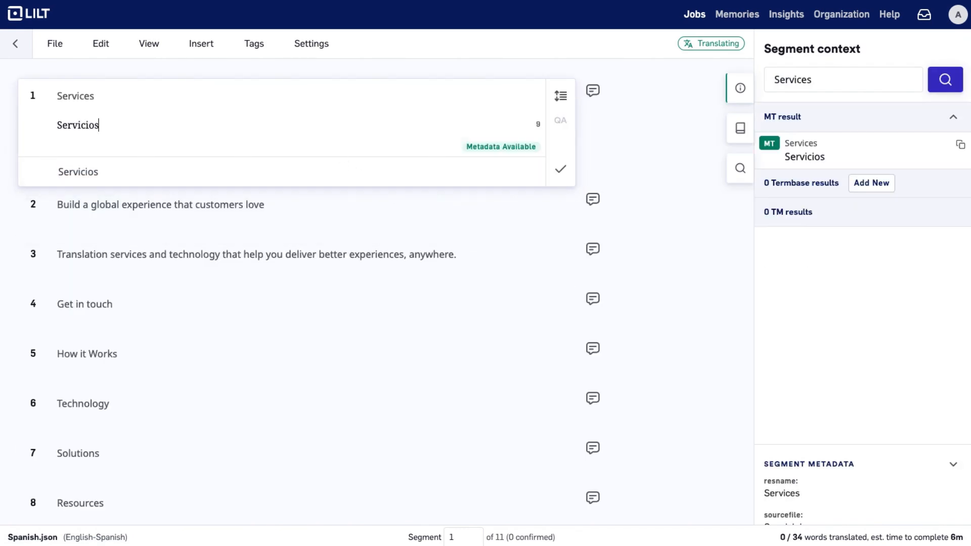
Confirm the machine translation for all 11 segments of Spanish.json and mark the document as done
key(ctrl+Return)
key(Return)
key(ctrl+Return)
key(shift+Return)
key(ctrl+Return)
key(shift+Return)
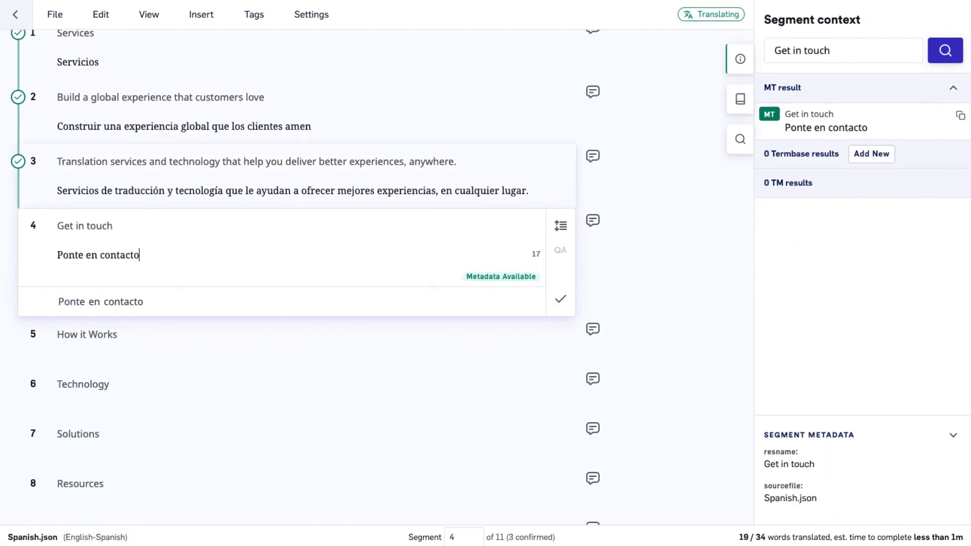
key(ctrl+Return)
key(shift+Return)
key(ctrl+Return)
key(shift+Return)
key(ctrl+Return)
key(shift+Return)
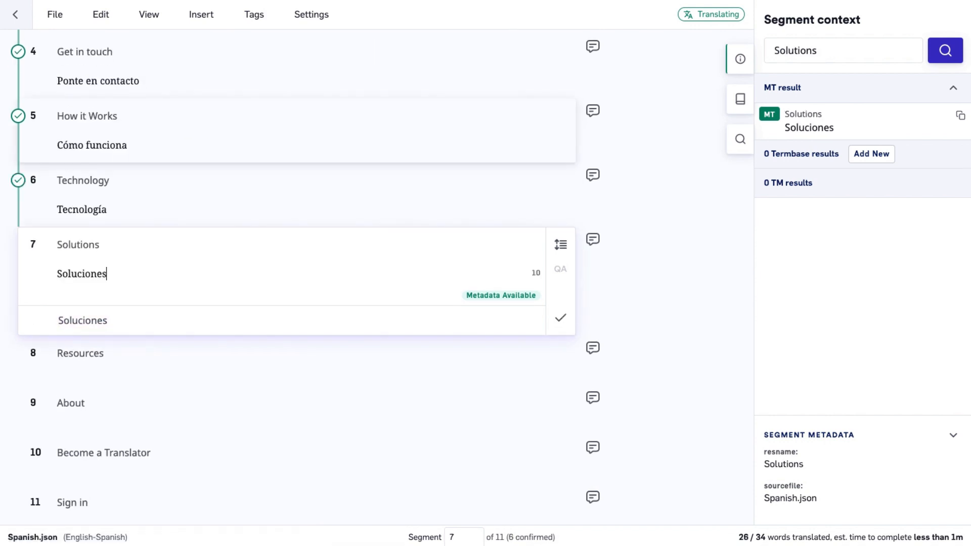
key(ctrl+Return)
key(shift+Return)
key(ctrl+Return)
key(shift+Return)
key(ctrl+Return)
key(shift+Return)
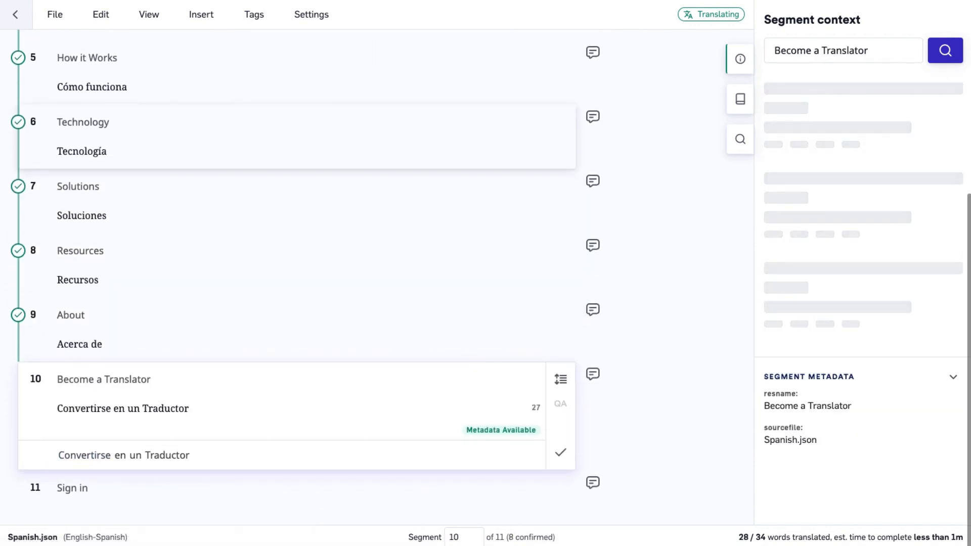
key(ctrl+Return)
key(shift+Return)
key(ctrl+Return)
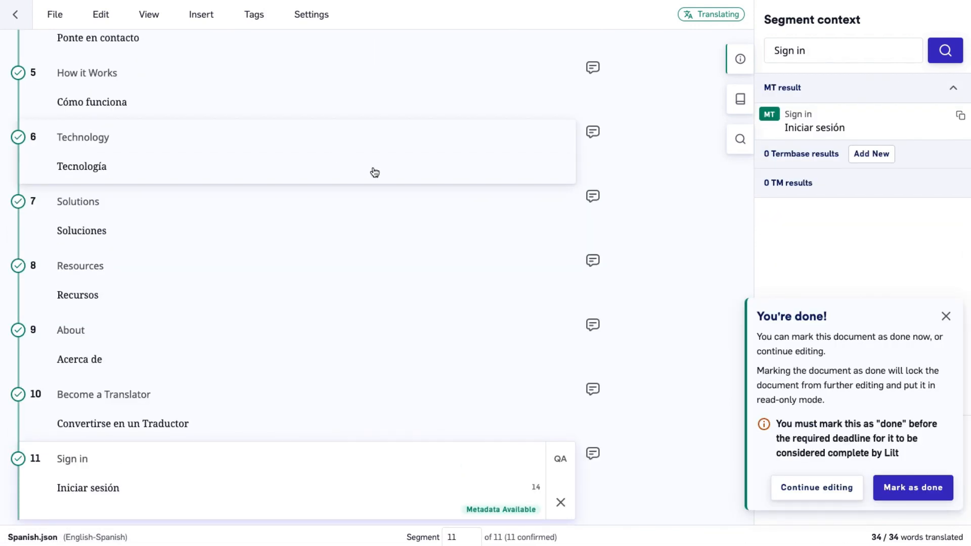
click(947, 487)
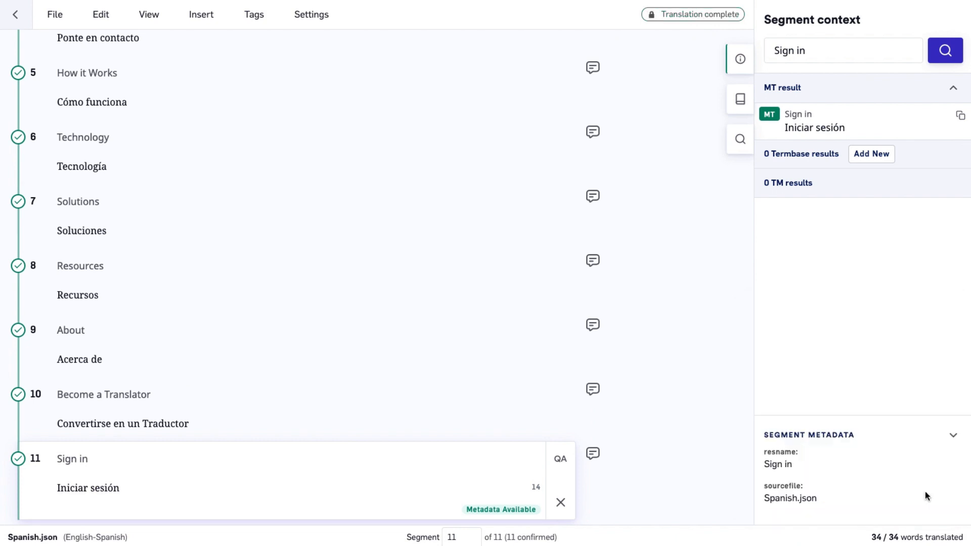
Return to the job's active projects and set the [en->es] Spanish project's status to Done
scroll(616, 324, up, 5)
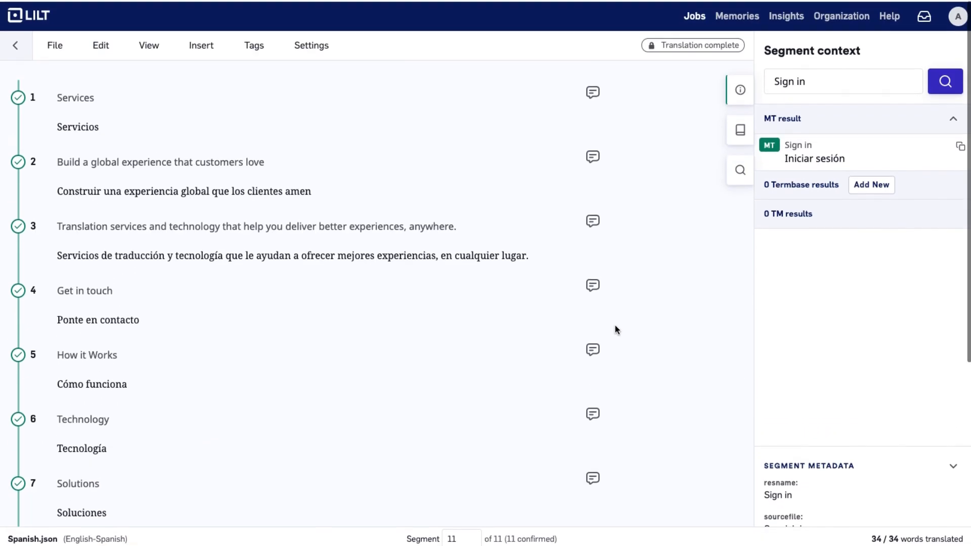
click(11, 47)
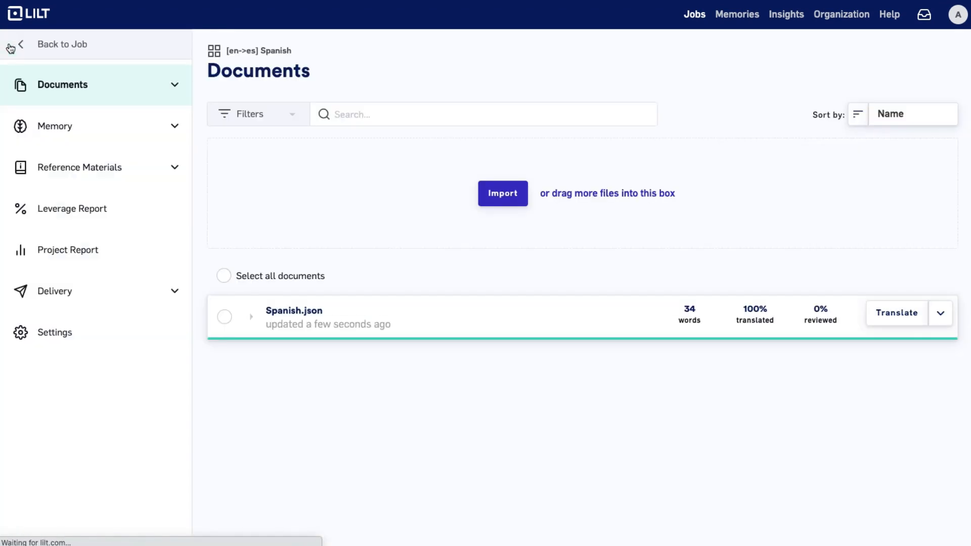
click(57, 41)
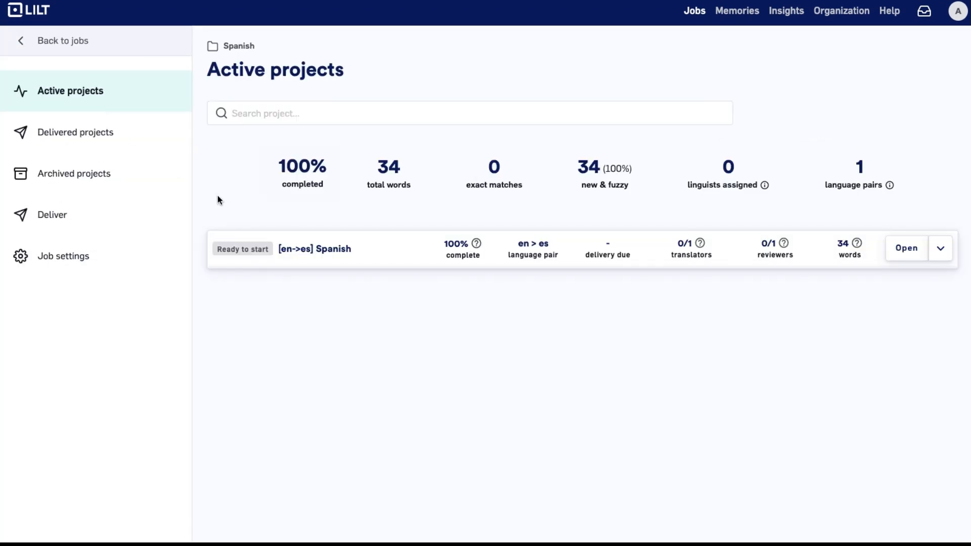
click(258, 247)
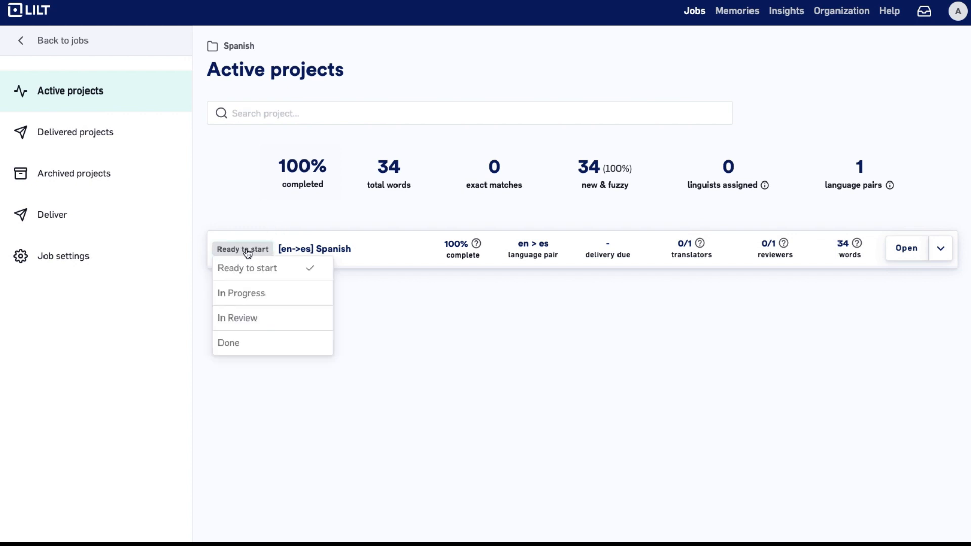
click(266, 344)
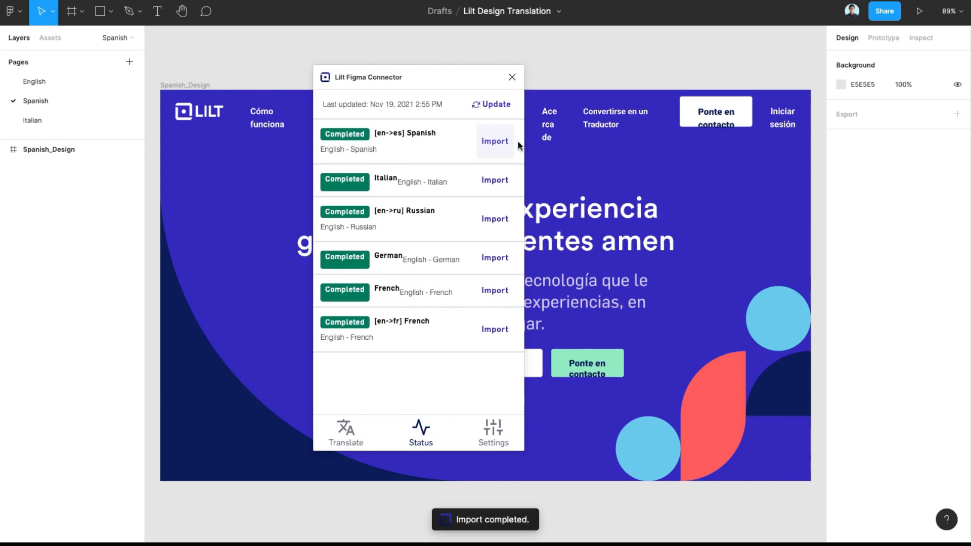
Close the Lilt Figma Connector to view the imported Spanish design
click(513, 77)
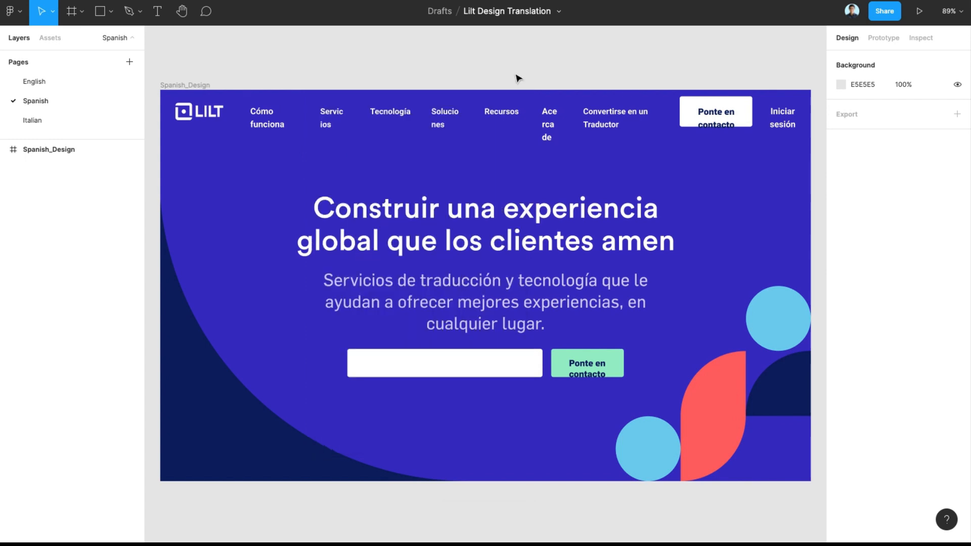